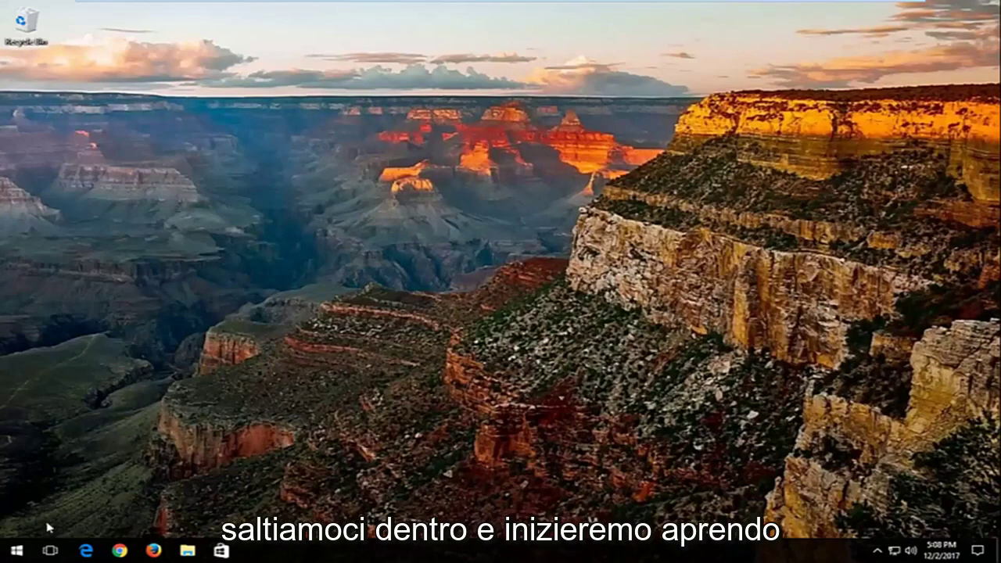
# Search Windows for "services" and open the Services desktop app
pyautogui.click(16, 550)
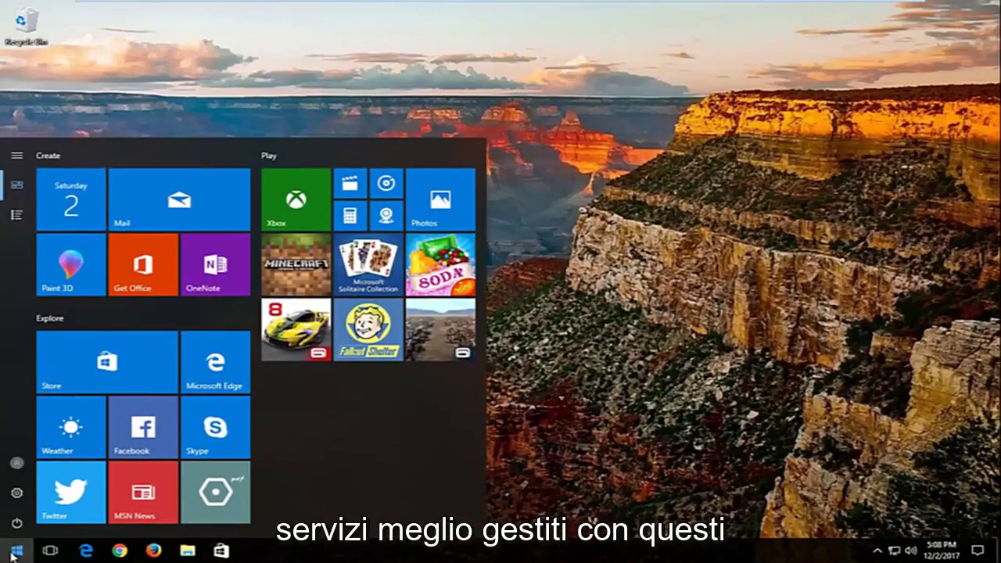
pyautogui.write('services')
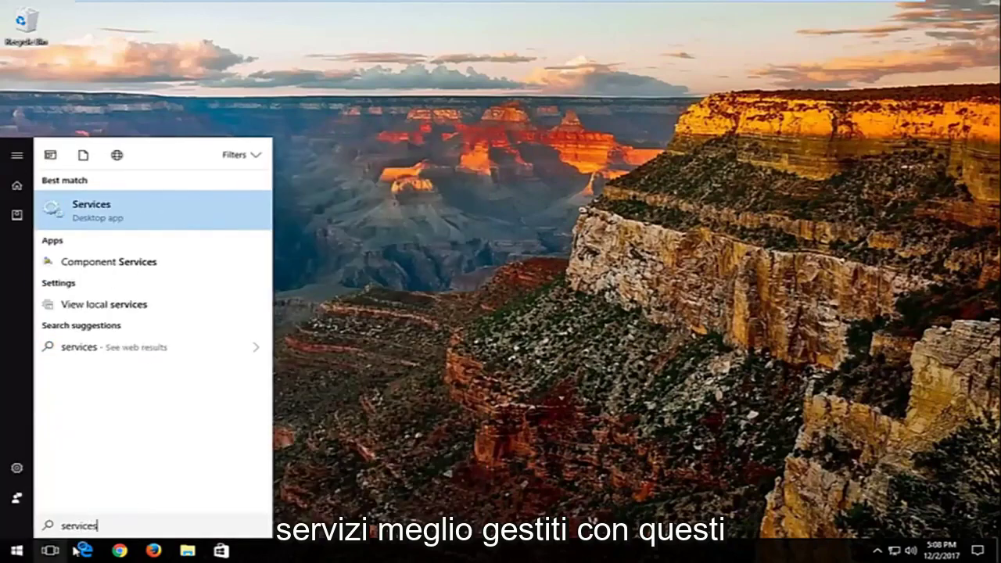
pyautogui.click(99, 211)
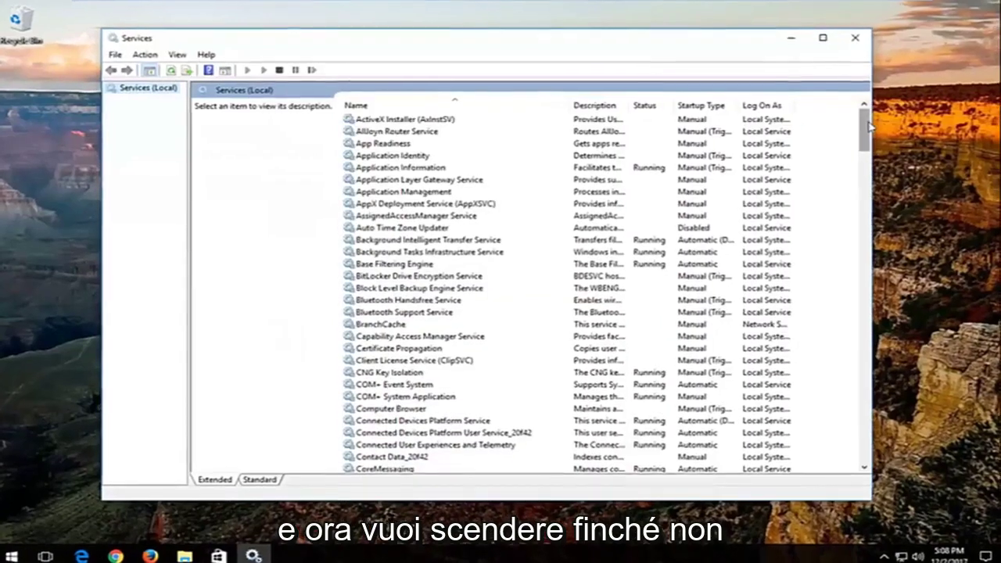
# Find the Superfetch service in the list of local services and open its properties
pyautogui.moveTo(857, 129); pyautogui.dragTo(903, 363)
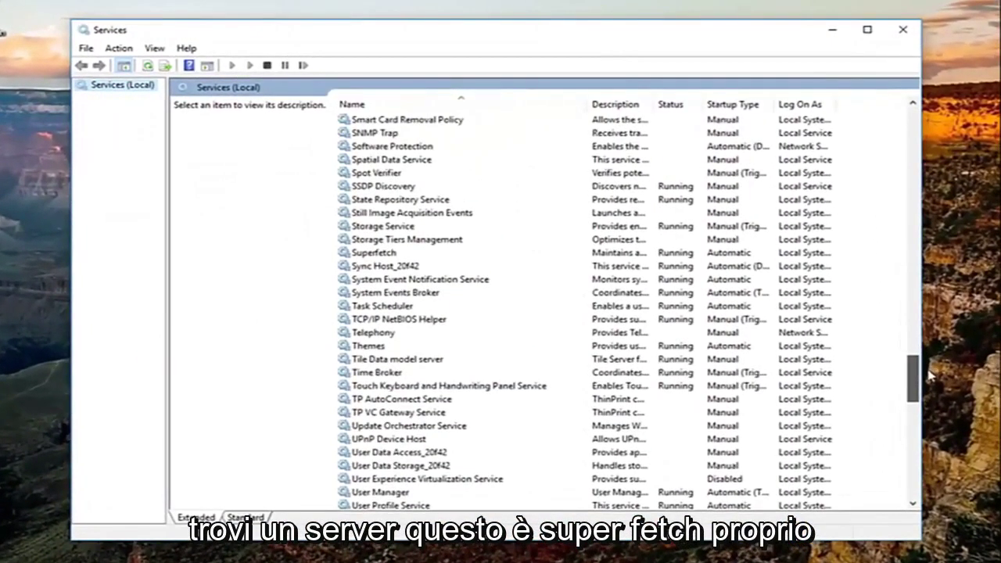
pyautogui.click(364, 255)
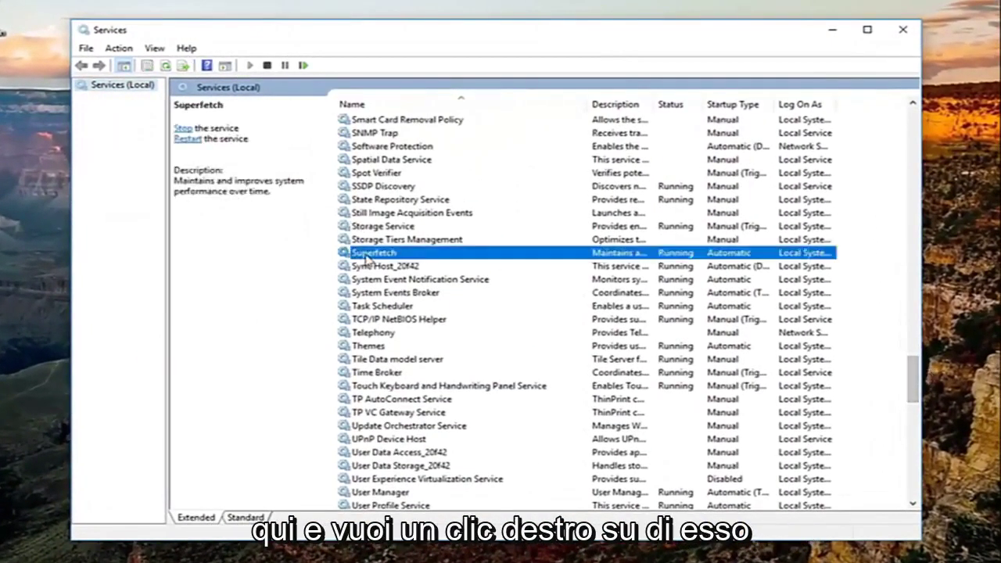
pyautogui.rightClick(365, 255)
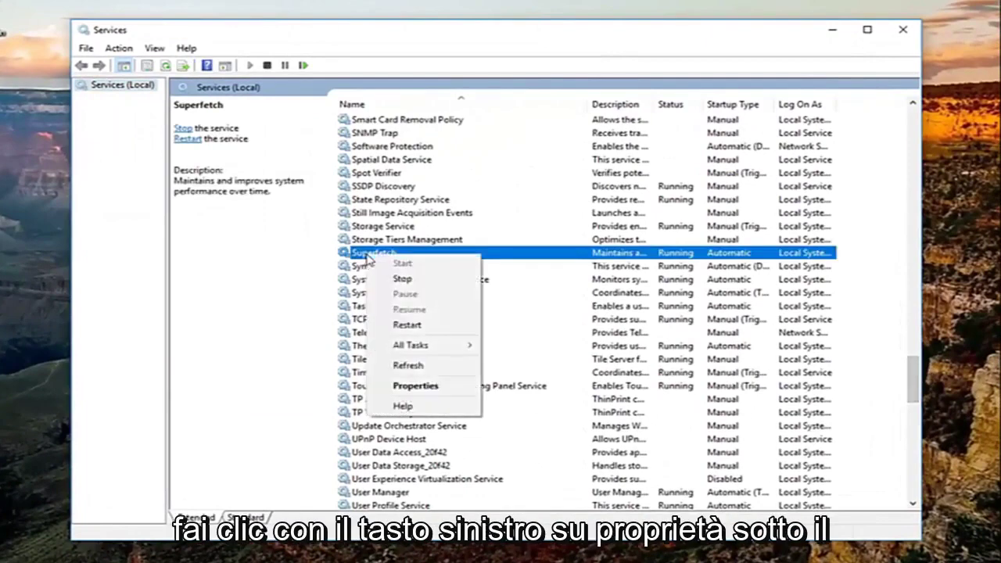
pyautogui.click(395, 388)
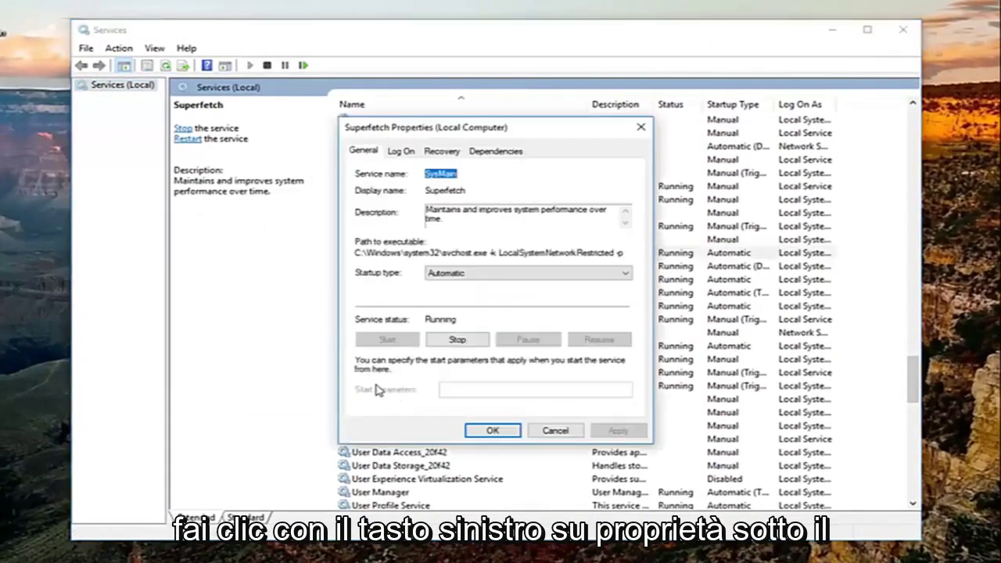
# Set Superfetch's startup type to Disabled, apply the change, and close the Services window
pyautogui.click(605, 275)
pyautogui.click(441, 313)
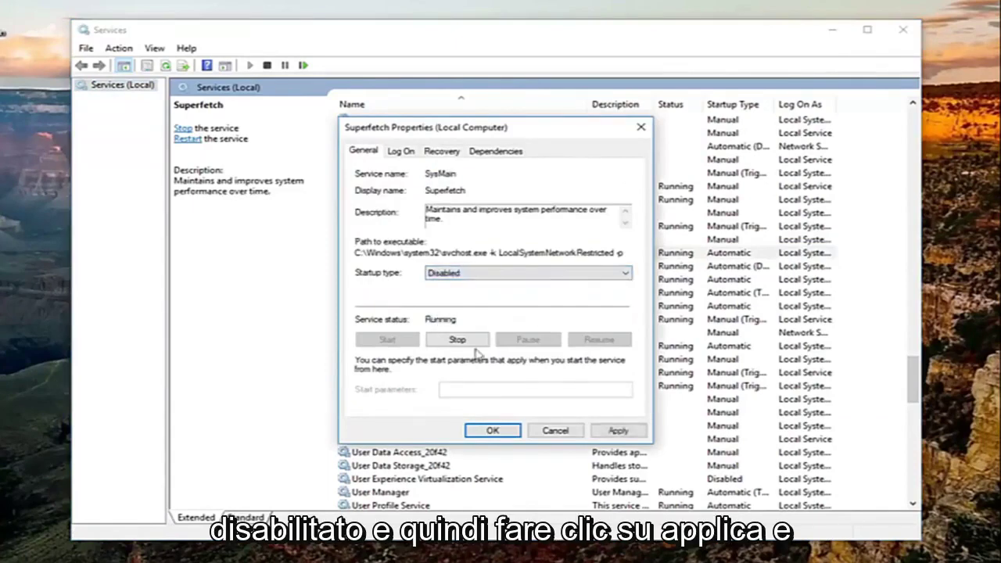
pyautogui.click(614, 430)
pyautogui.click(494, 430)
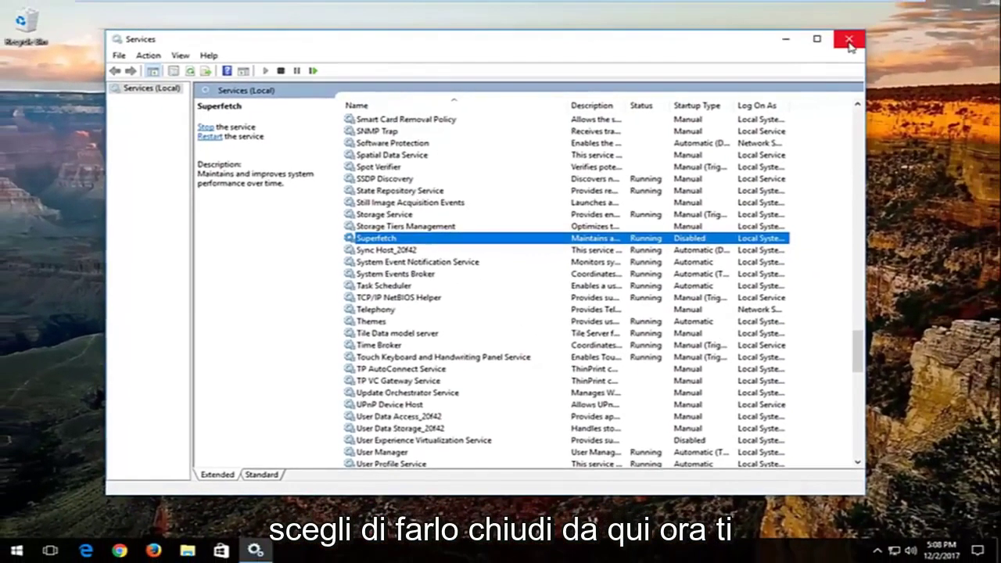
pyautogui.click(849, 41)
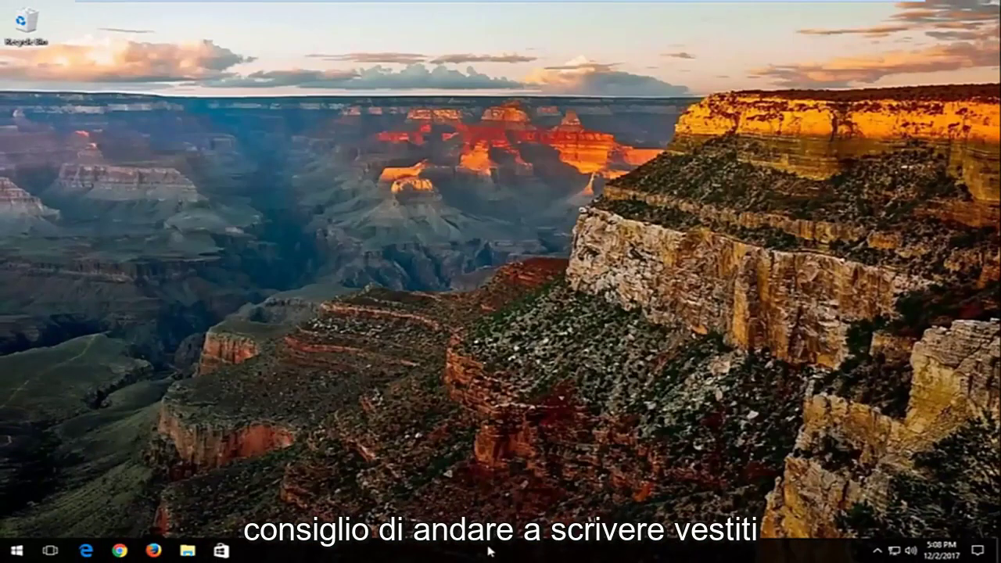
# Open Task Manager, expand it to the detailed view, and show the startup programs
pyautogui.rightClick(533, 554)
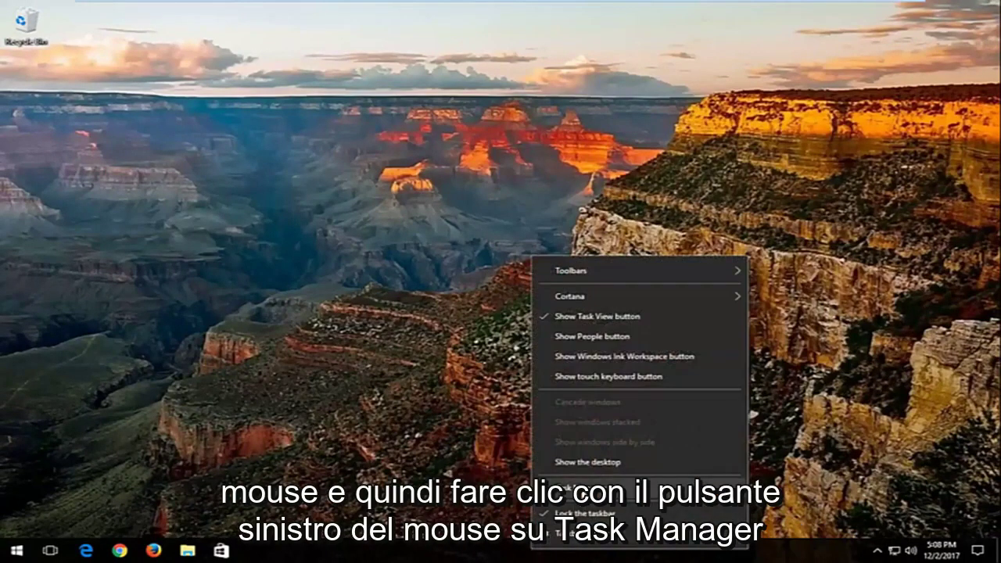
pyautogui.click(587, 492)
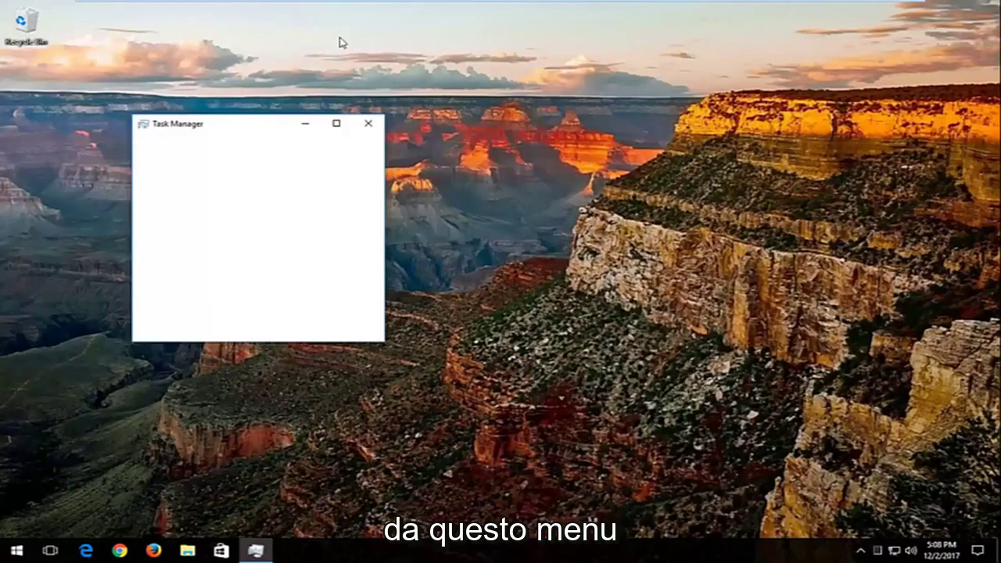
pyautogui.moveTo(241, 128); pyautogui.dragTo(412, 92)
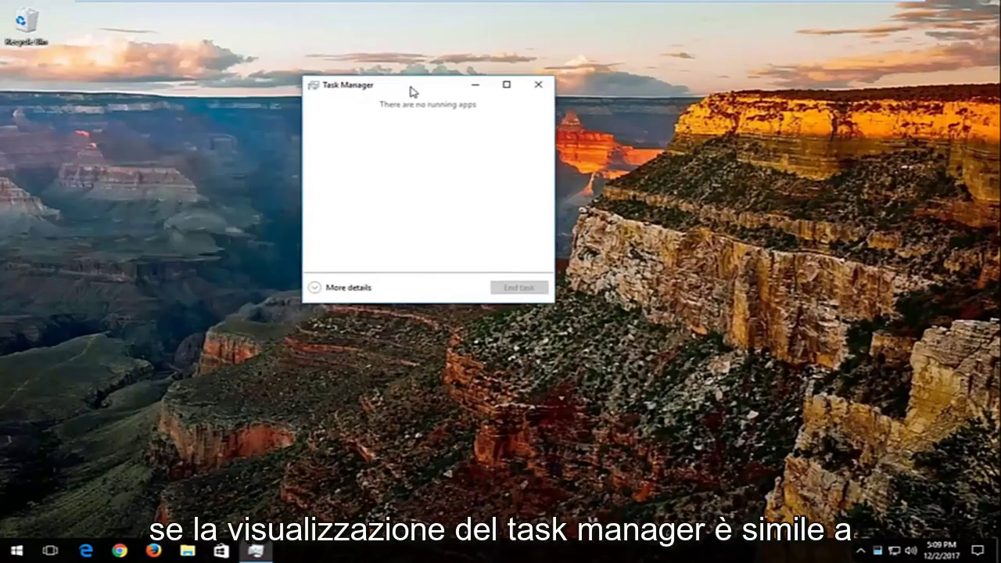
pyautogui.click(332, 289)
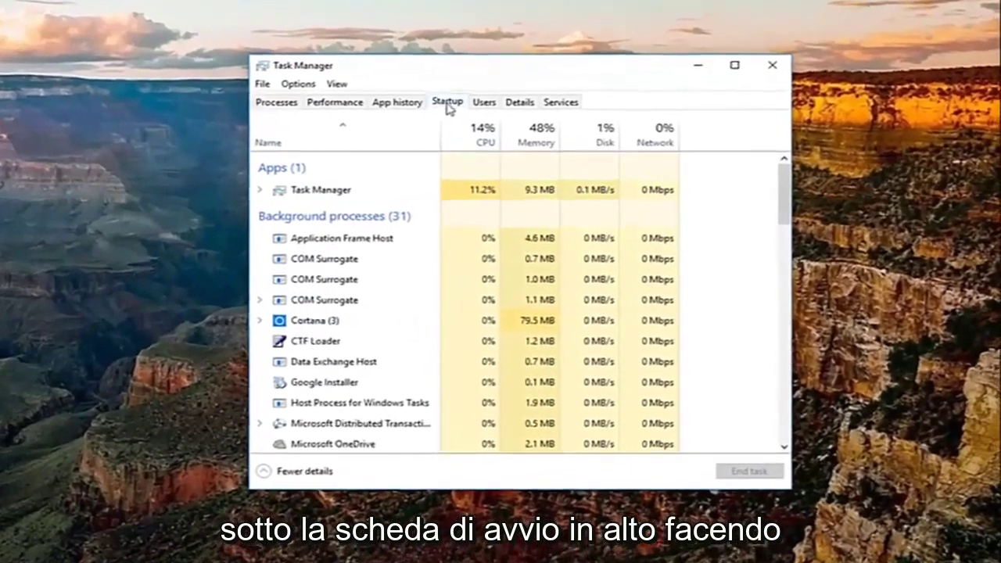
pyautogui.click(447, 105)
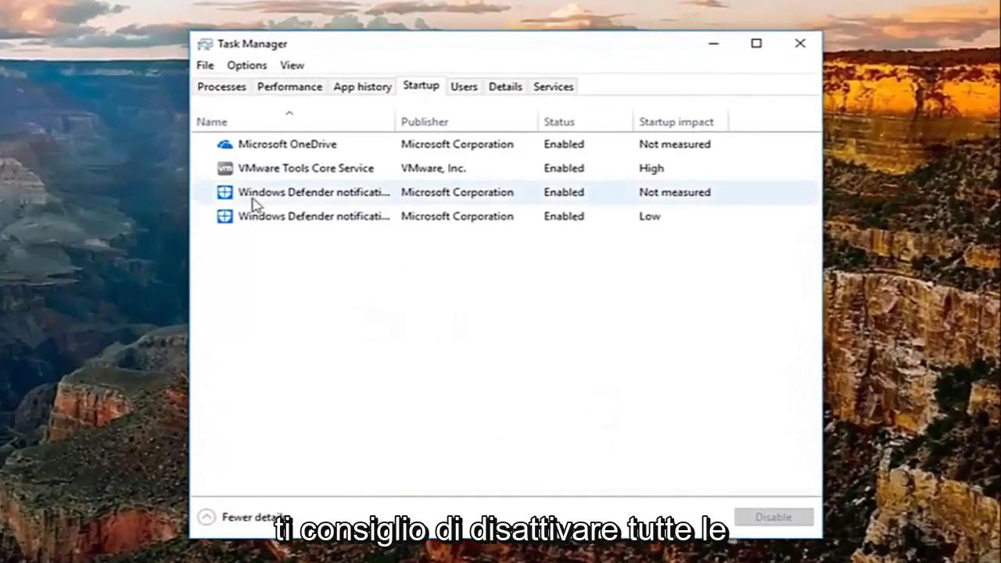
# Look through the startup entries for VMware Tools, OneDrive and Windows Defender to judge which can be disabled
pyautogui.click(255, 167)
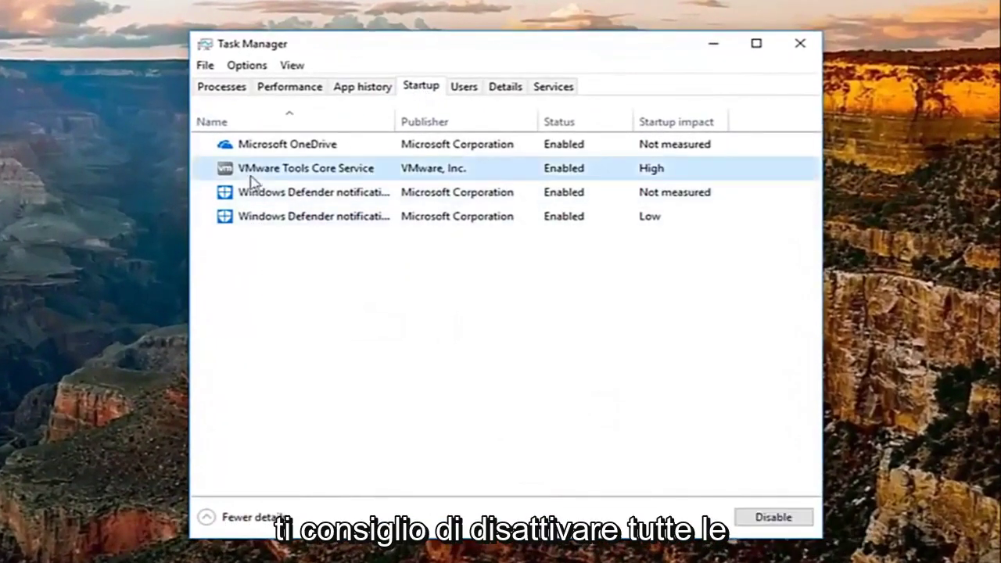
pyautogui.click(268, 216)
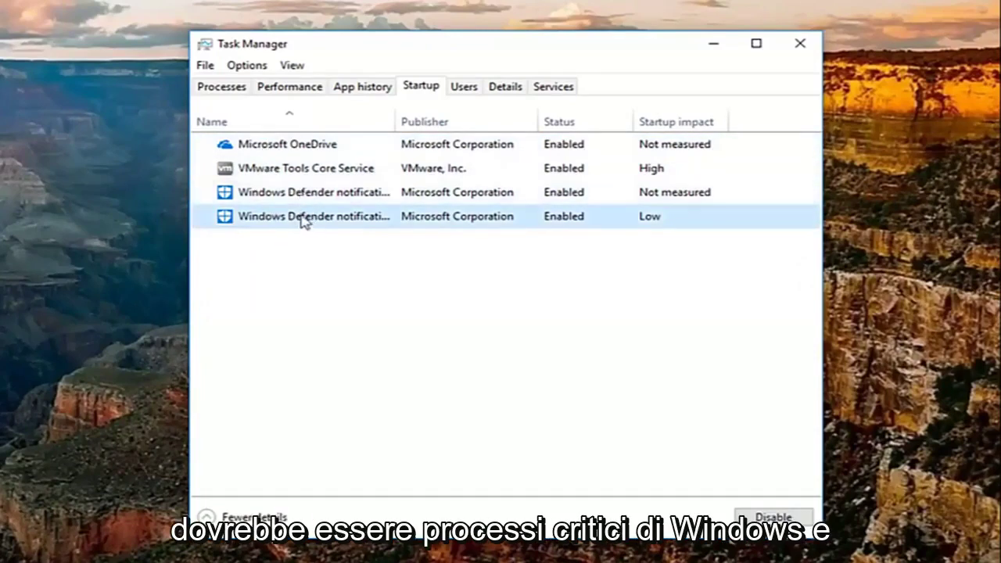
pyautogui.click(305, 150)
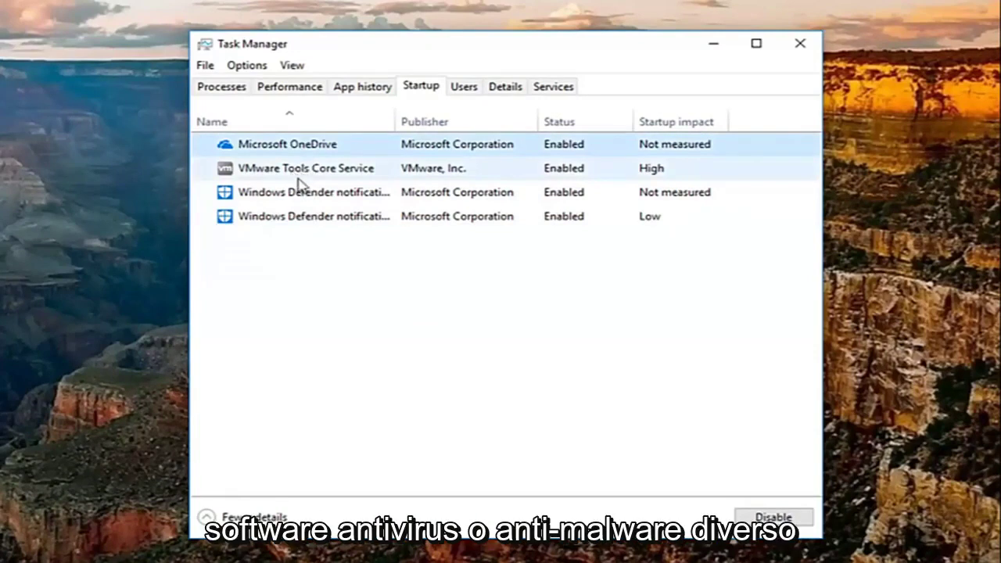
pyautogui.click(297, 177)
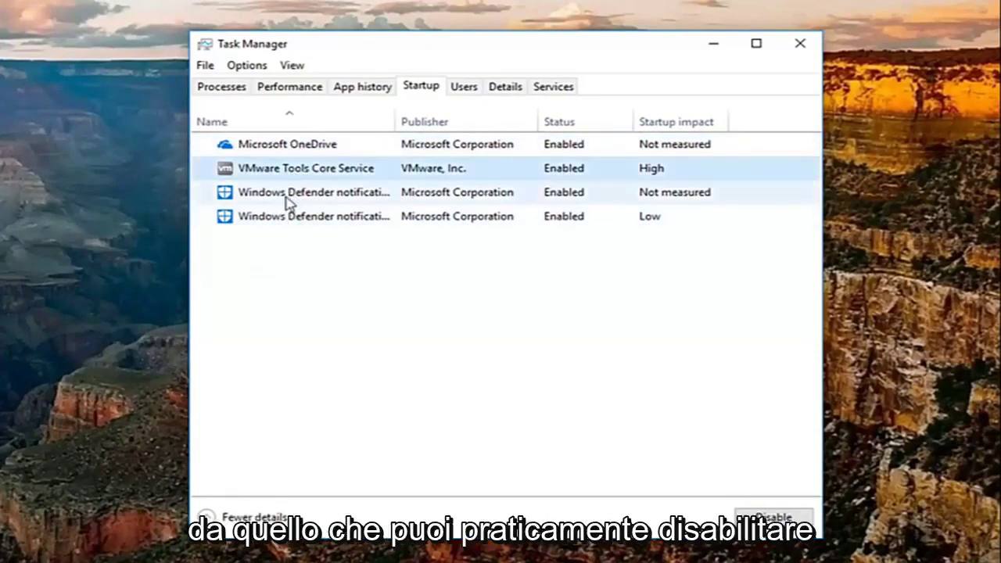
pyautogui.click(286, 198)
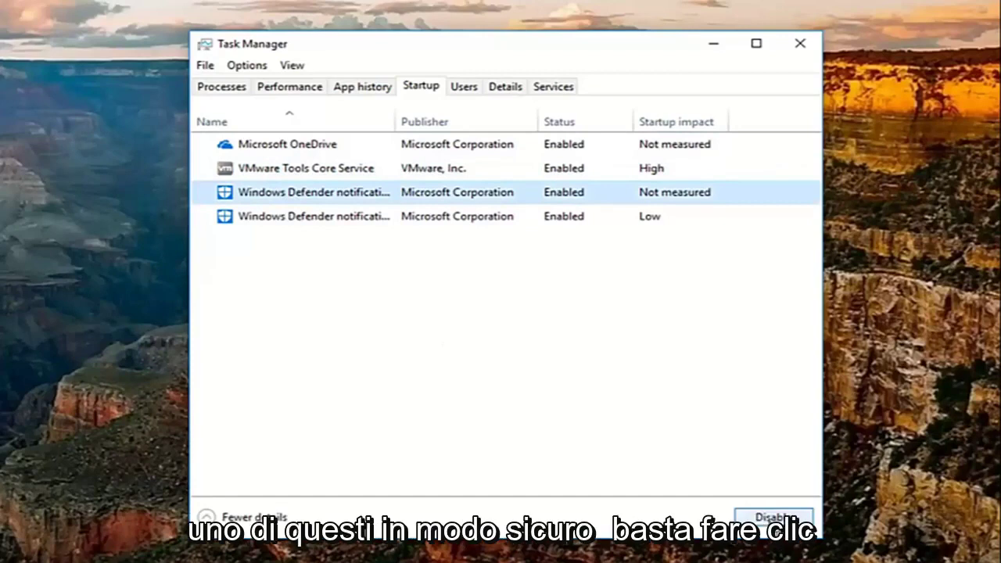
pyautogui.click(298, 169)
# Disable Microsoft OneDrive at startup, enable it again, and close Task Manager
pyautogui.click(262, 146)
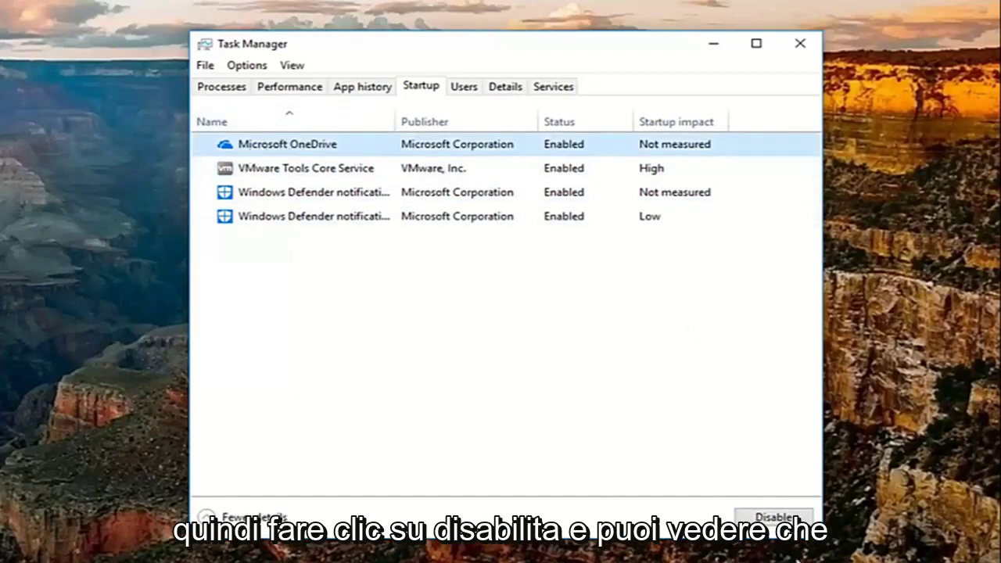
pyautogui.click(774, 517)
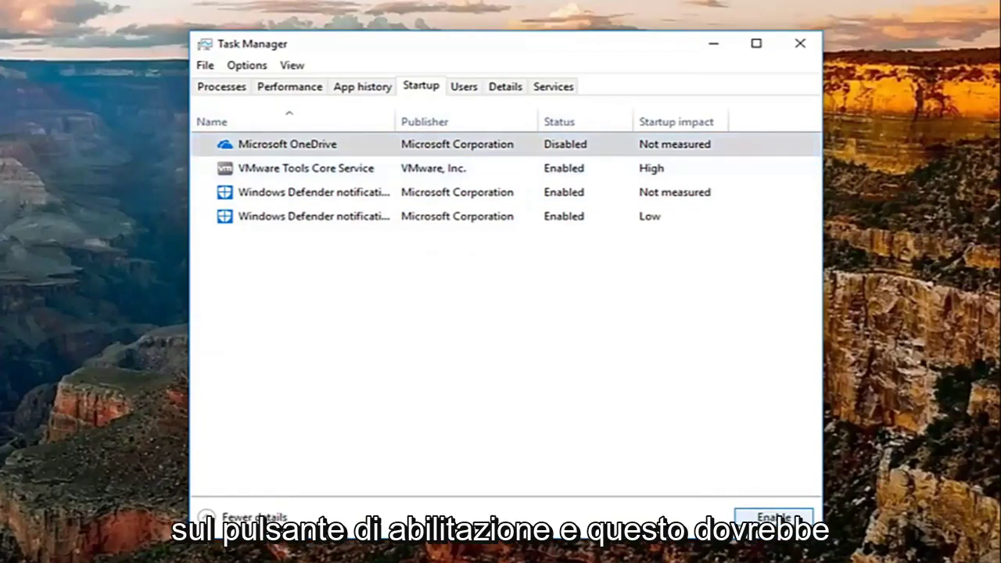
pyautogui.click(774, 518)
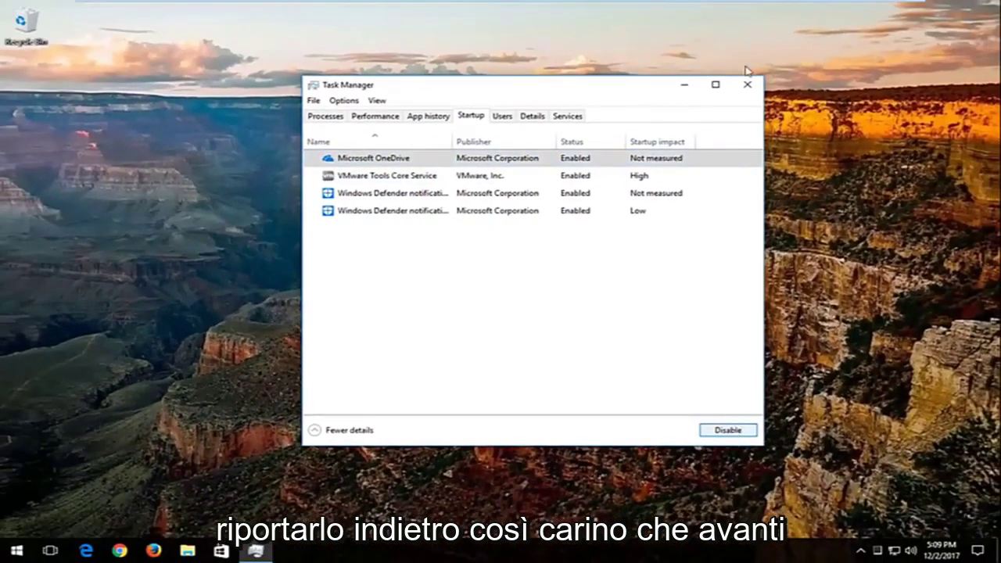
pyautogui.click(727, 430)
pyautogui.click(752, 86)
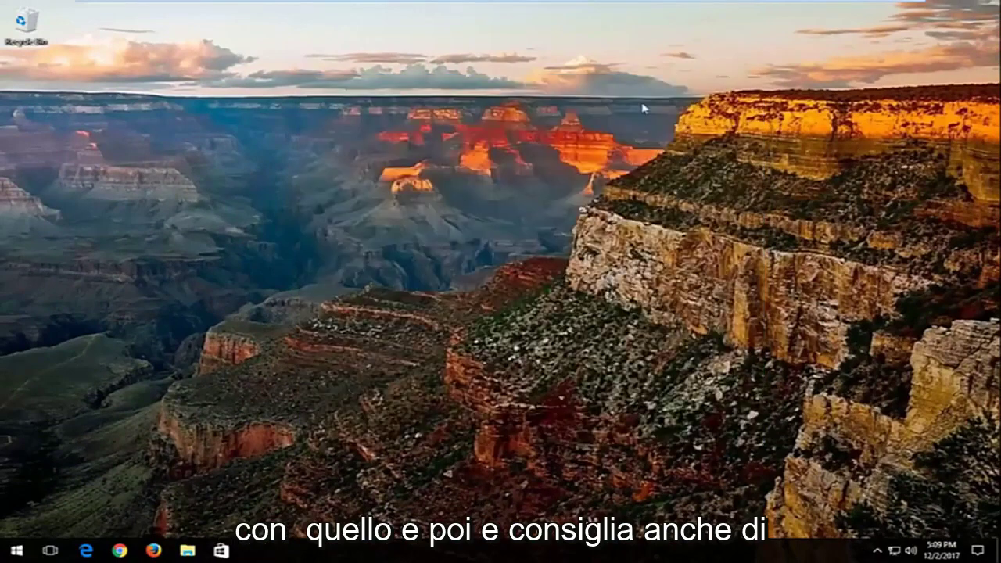
# Search Windows for "programs" and open the Add or remove programs settings
pyautogui.click(15, 550)
pyautogui.press('super+s')
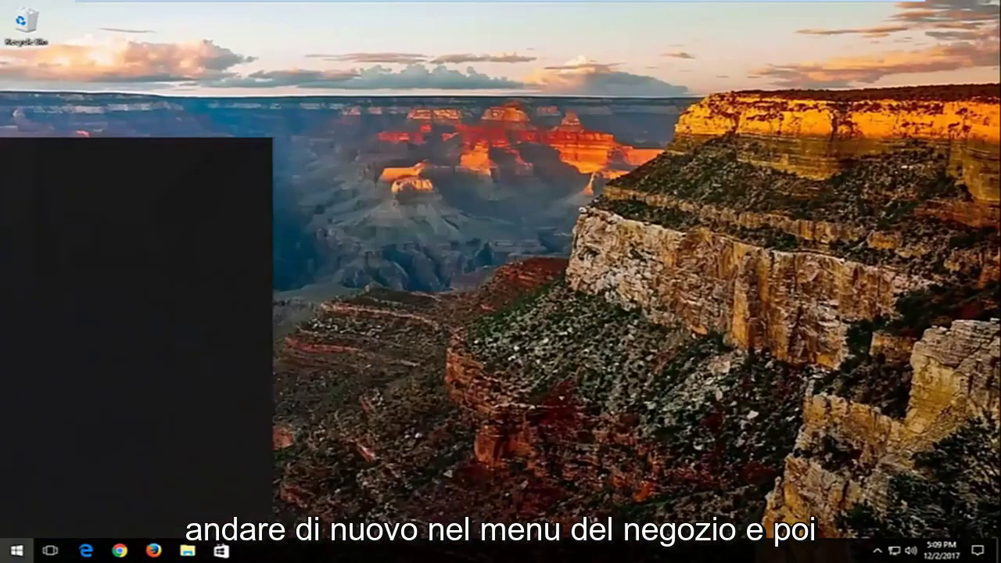
pyautogui.write('programs')
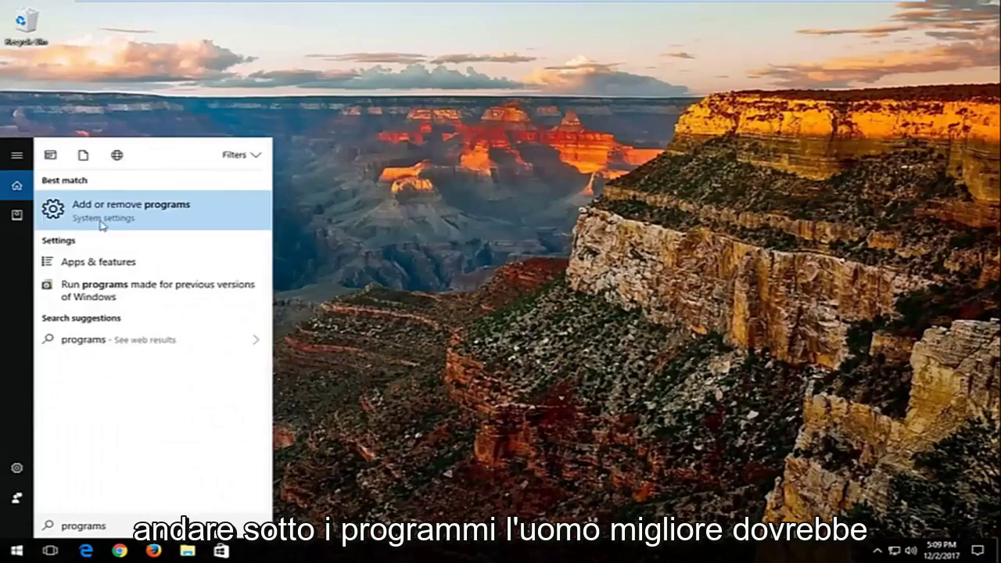
pyautogui.click(102, 226)
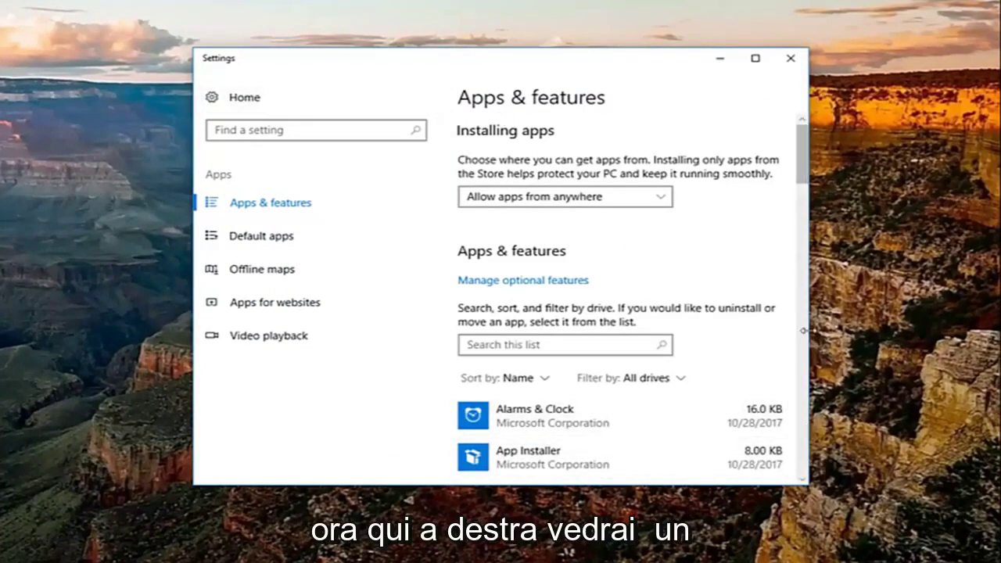
# Examine which built-in apps, such as Alarms & Clock, App Installer, Calculator, Camera and Feedback Hub, offer an uninstall option
pyautogui.scroll(-5, 801, 168)
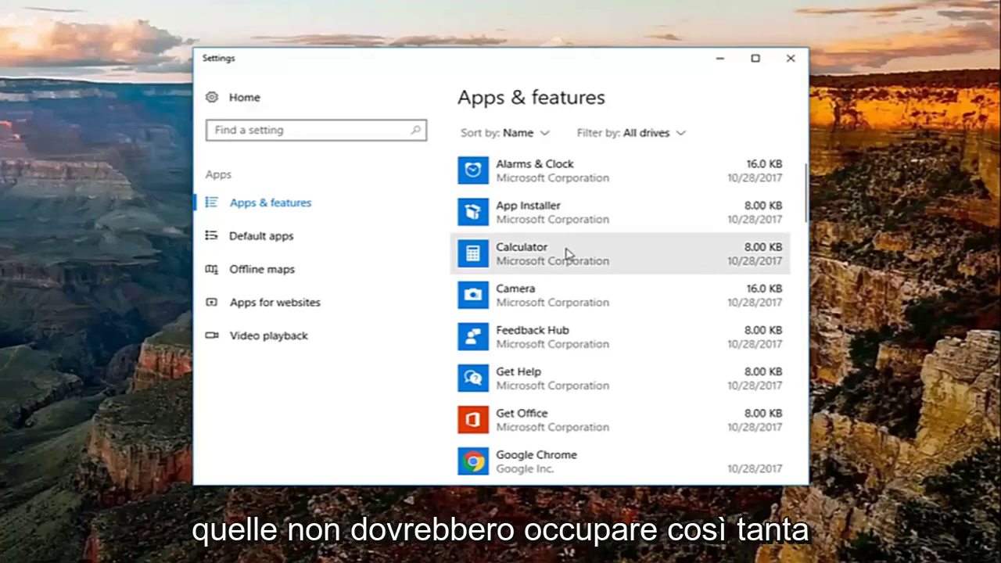
pyautogui.scroll(1, 565, 252)
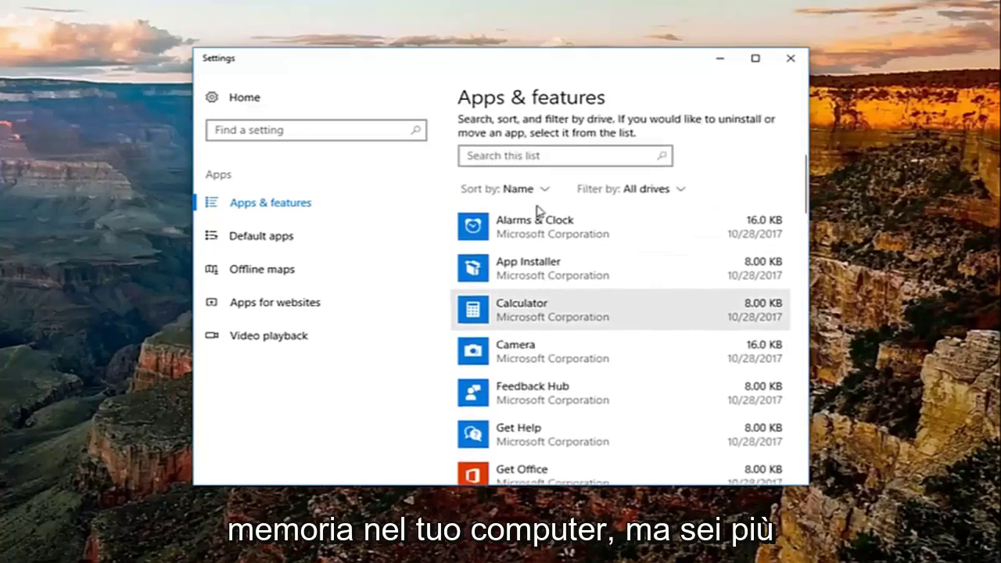
pyautogui.click(540, 228)
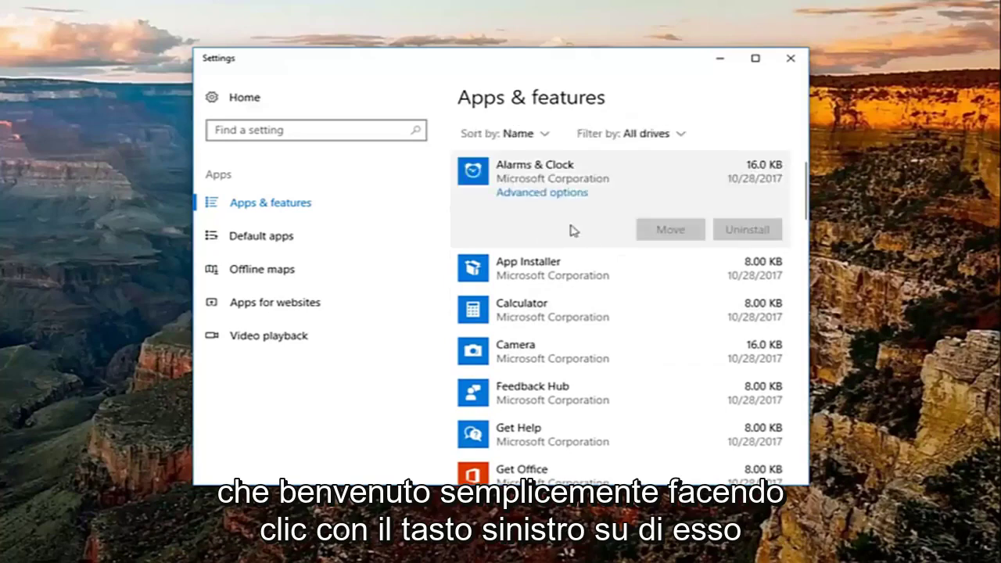
pyautogui.click(673, 391)
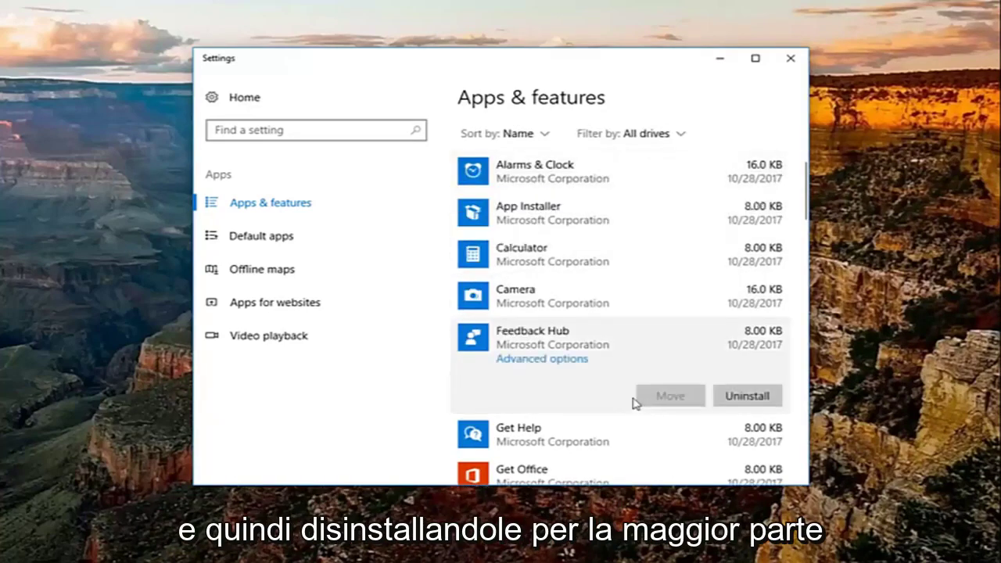
pyautogui.click(551, 178)
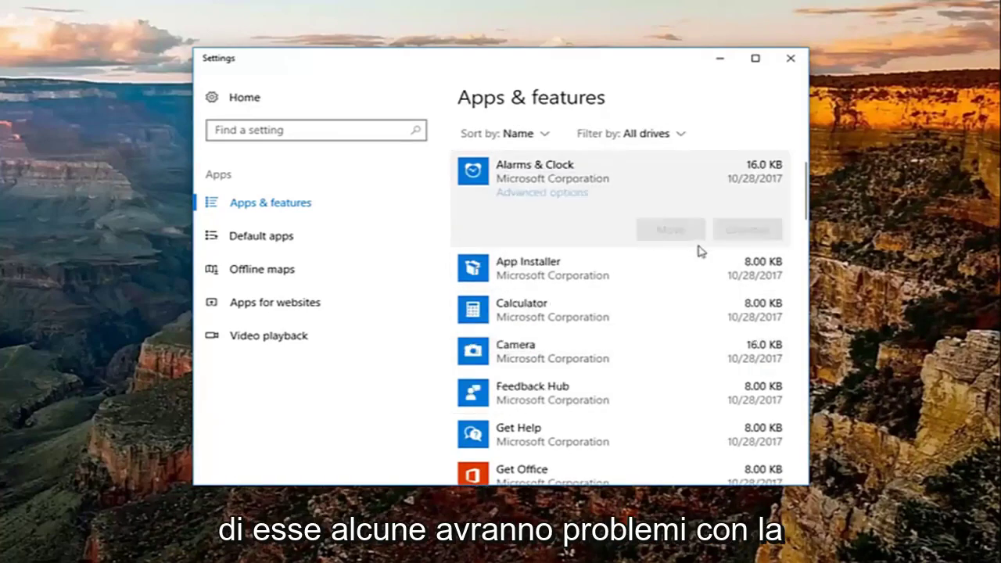
pyautogui.click(565, 283)
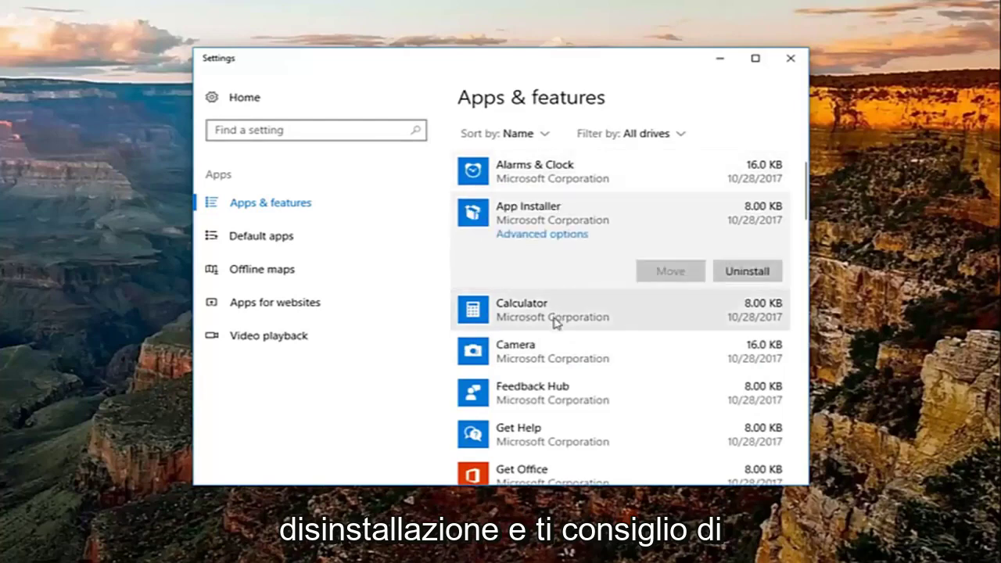
pyautogui.click(552, 322)
pyautogui.click(649, 368)
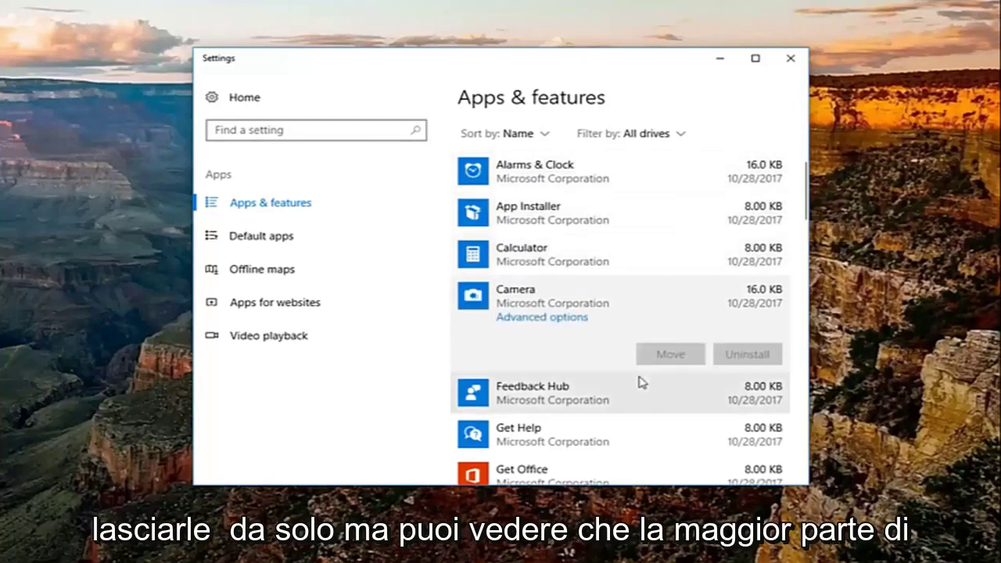
pyautogui.click(653, 393)
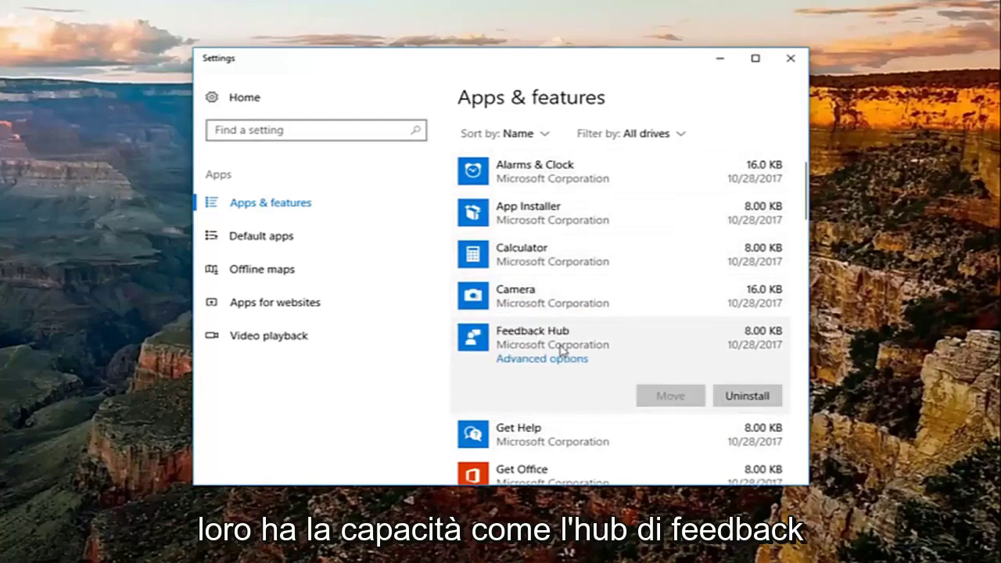
# Check whether Get Help and Camera can be uninstalled, and close the Settings window
pyautogui.scroll(-1, 594, 358)
pyautogui.click(518, 381)
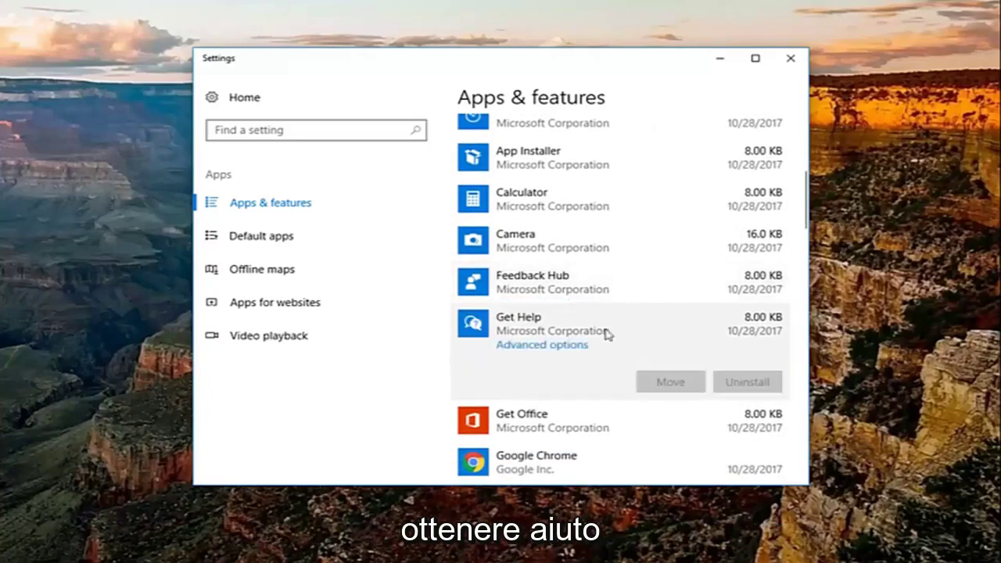
pyautogui.scroll(-1, 539, 340)
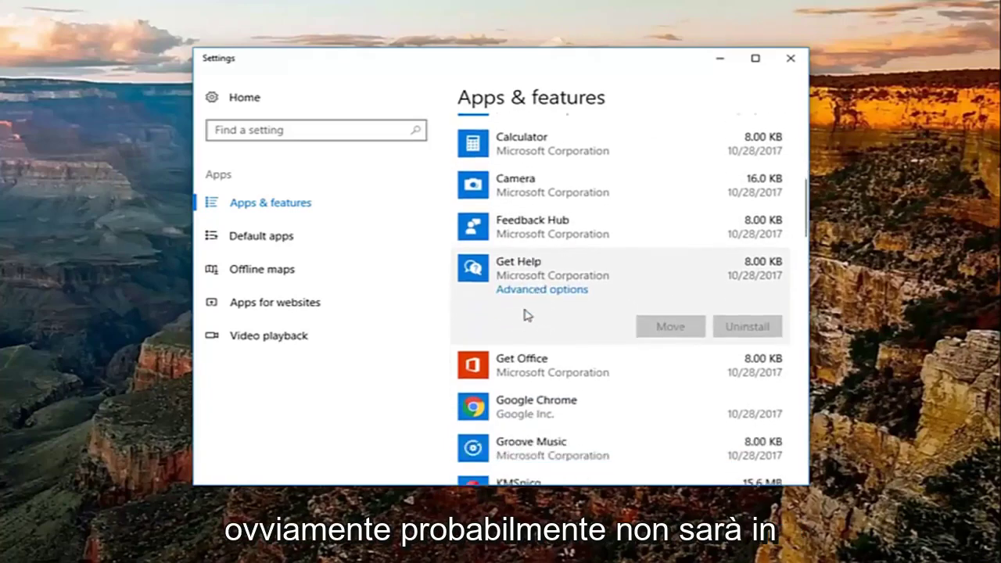
pyautogui.scroll(1, 509, 295)
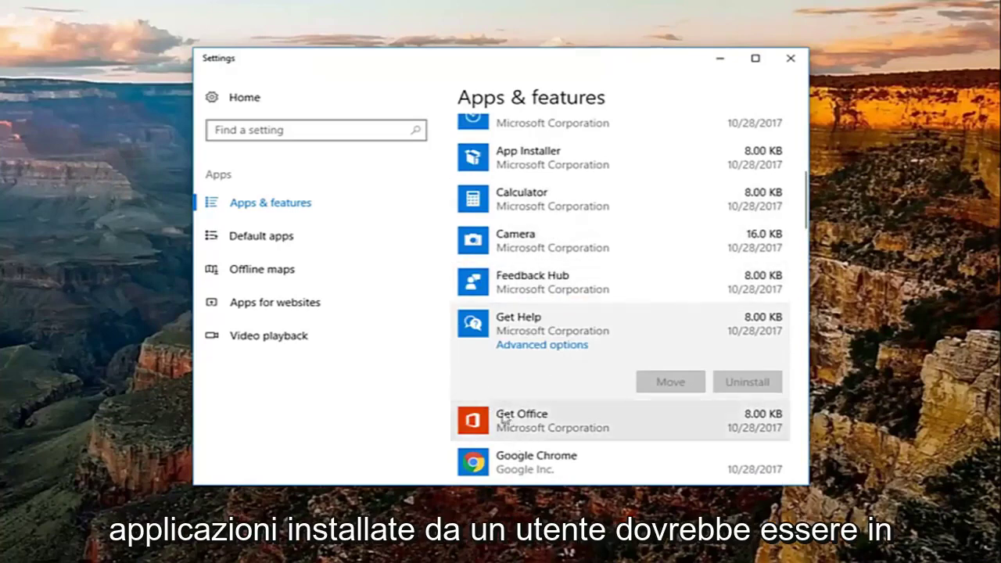
pyautogui.click(558, 247)
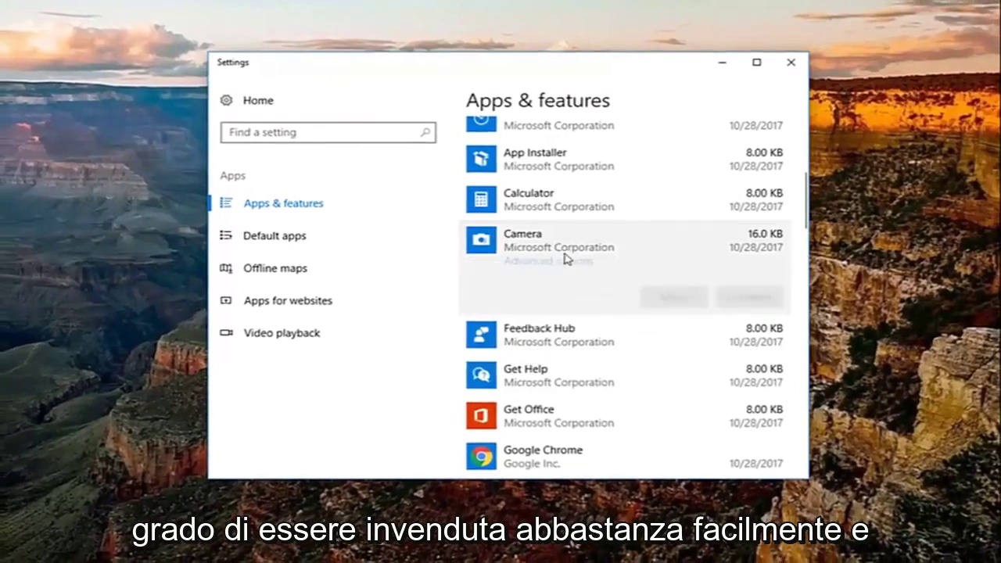
pyautogui.scroll(5, 564, 260)
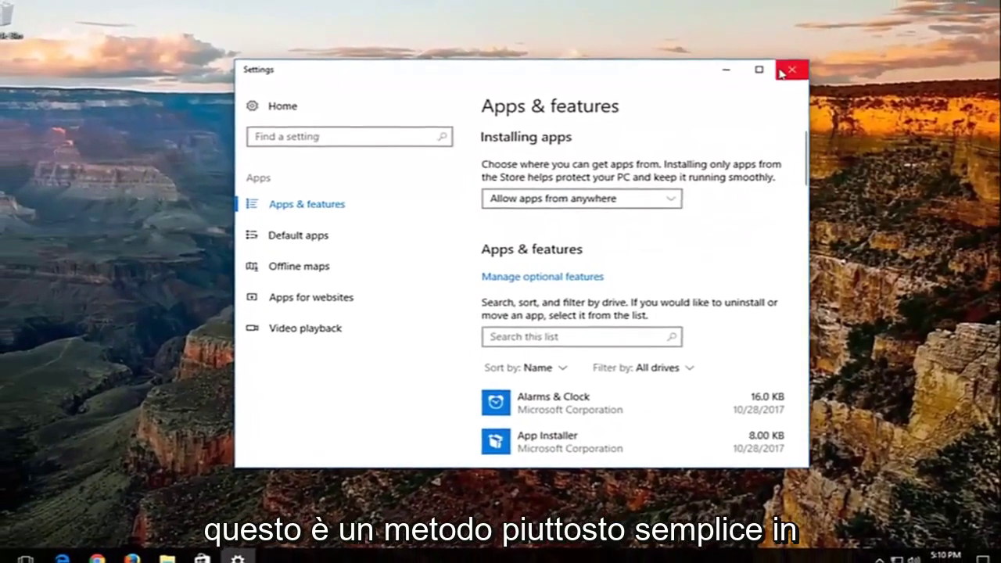
pyautogui.click(791, 71)
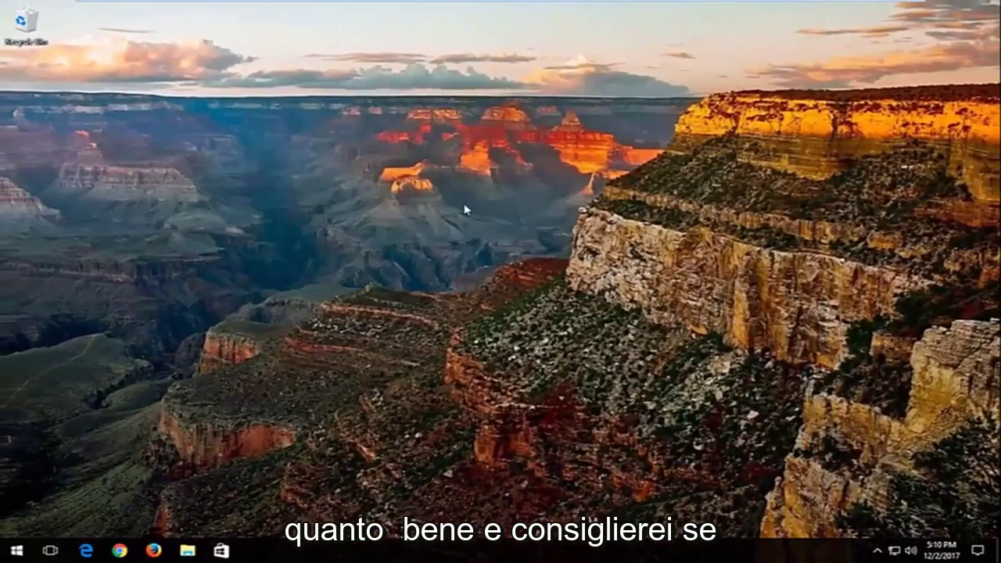